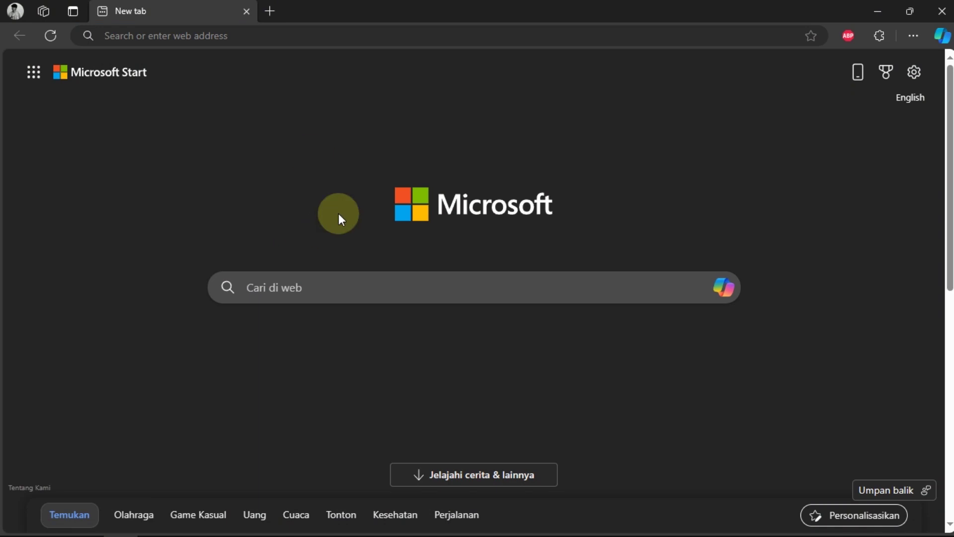
Go to bing.com and open the Bing Image Inspiration Feed
click(215, 38)
text(bing)
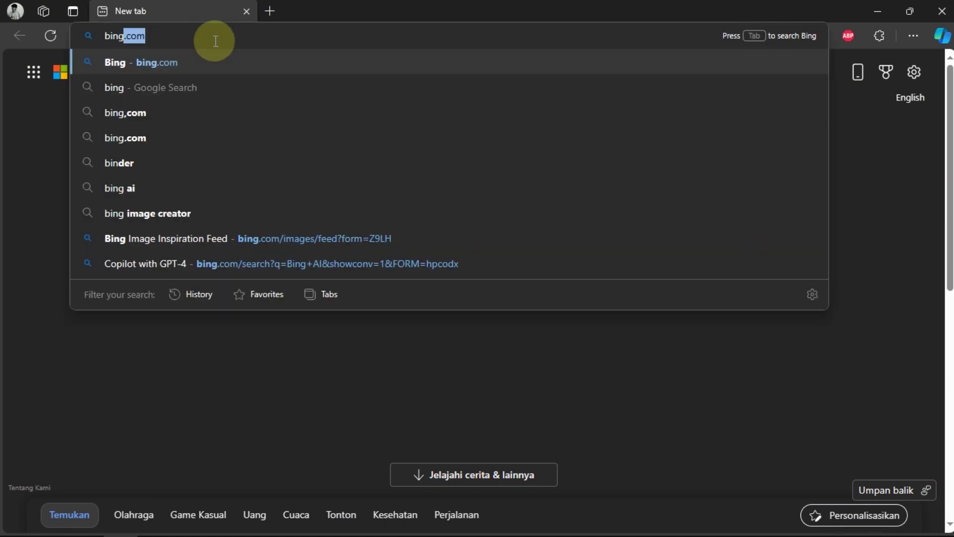
text(.com)
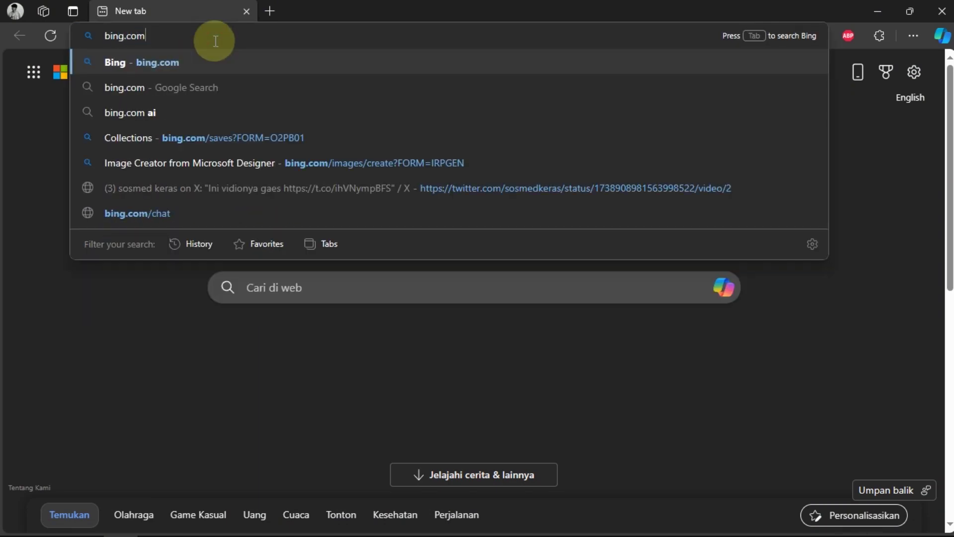
key(Return)
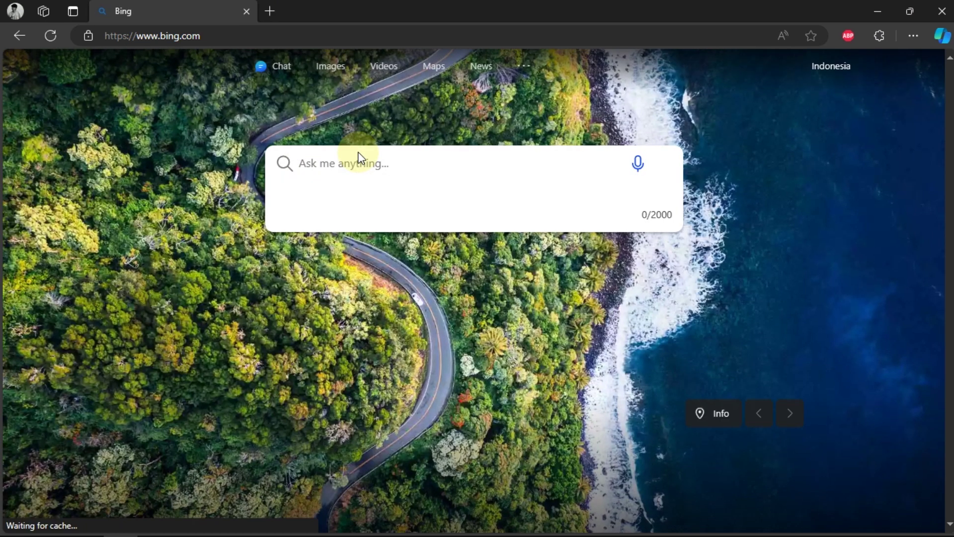
click(463, 118)
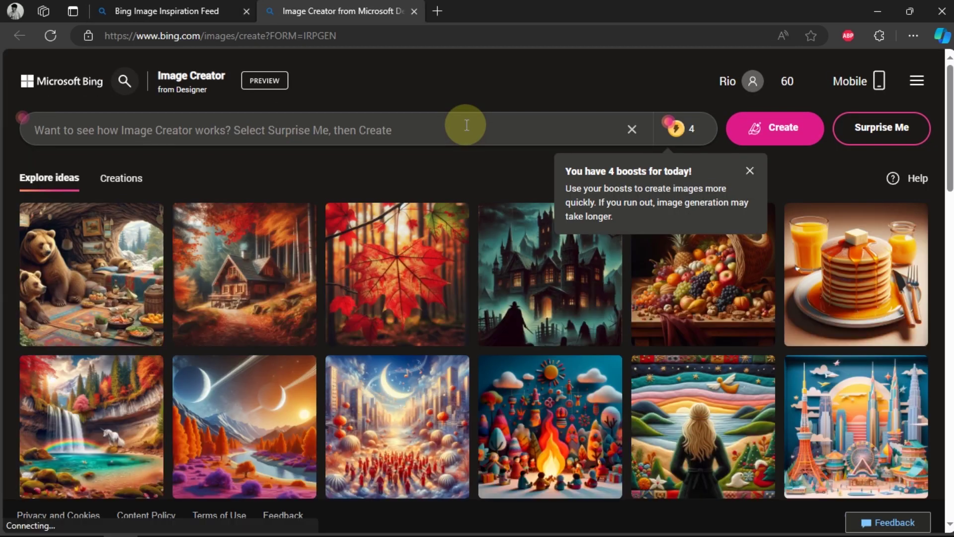
Preview the dark castle example in Explore ideas, then focus the empty prompt box
click(551, 274)
scroll(552, 275, down, 8)
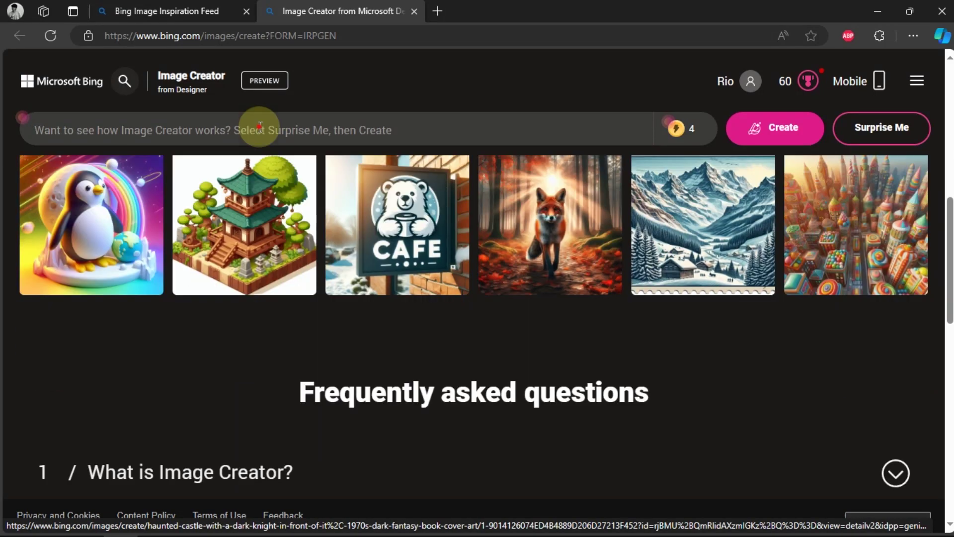
click(298, 128)
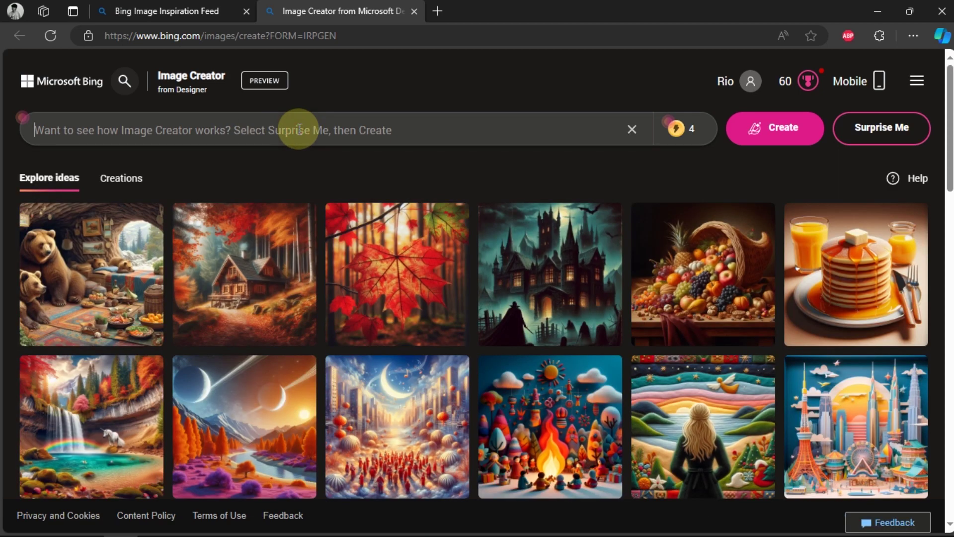
Paste the prepared girl-on-Youtube-logo prompt and check its opening wording
key(ctrl+v)
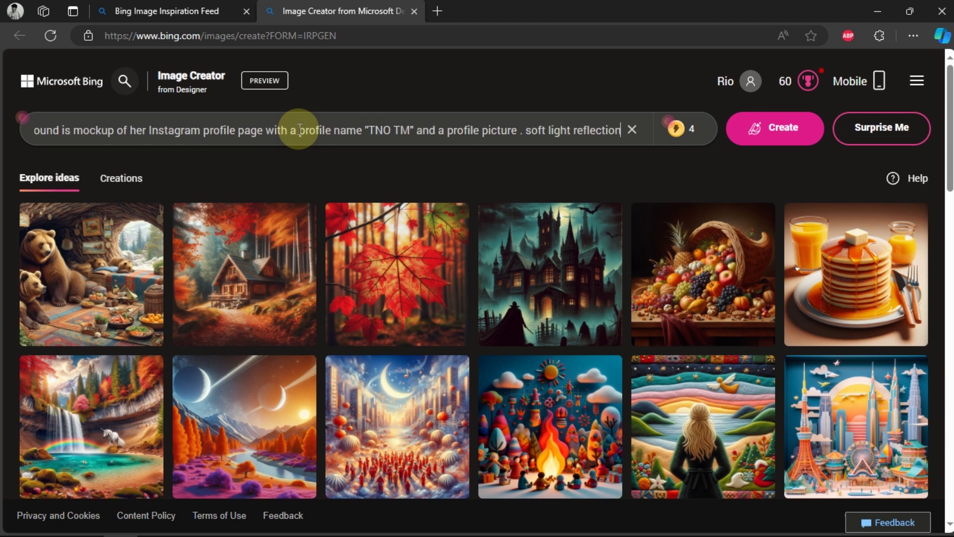
drag(237, 130, 168, 130)
key(Home)
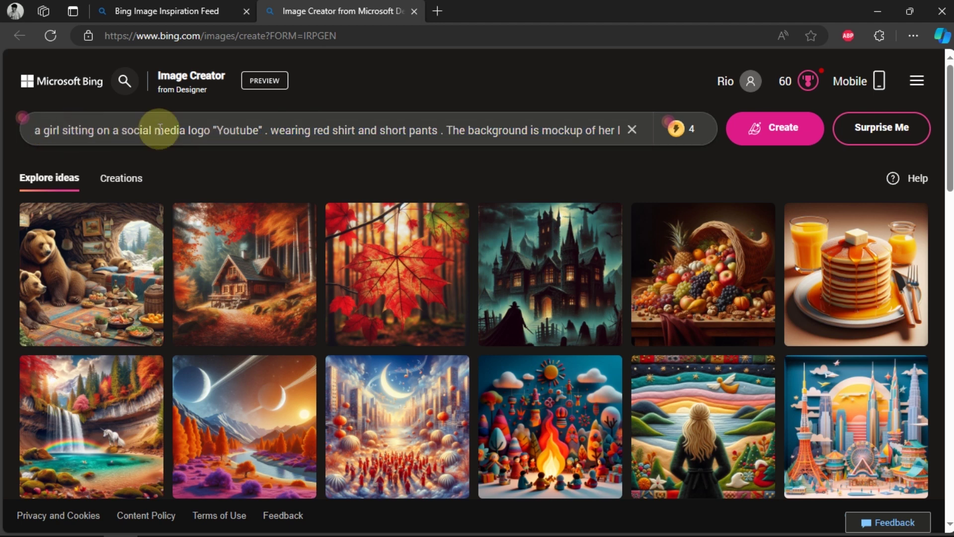
double_click(224, 130)
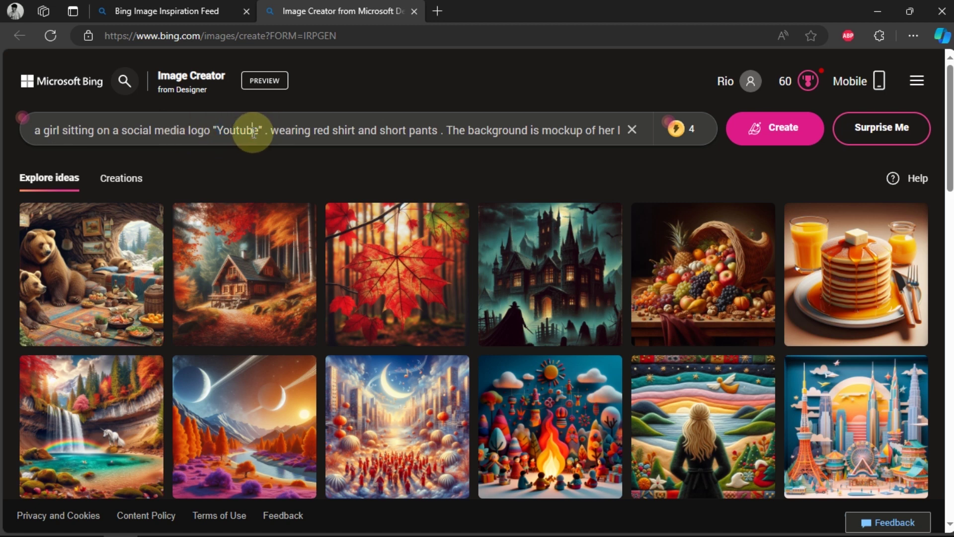
click(252, 131)
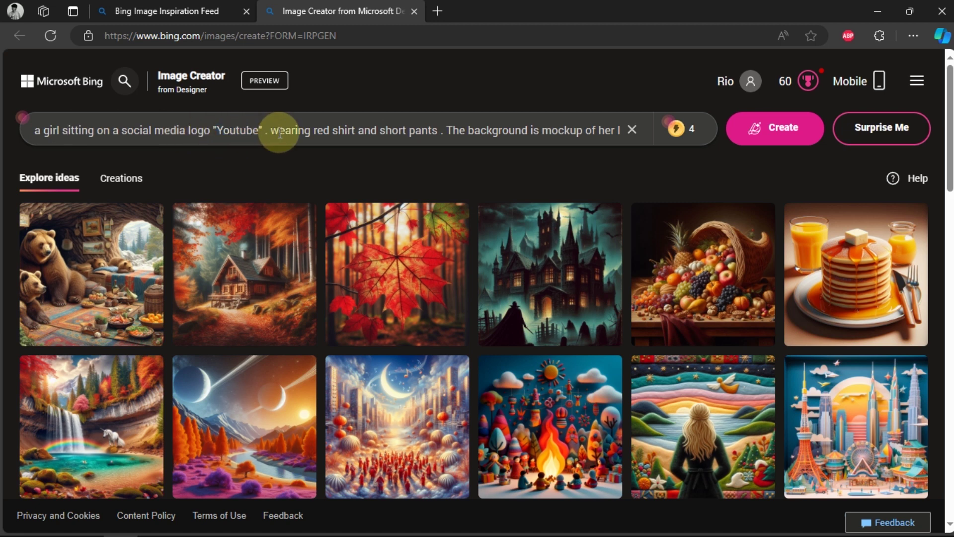
click(313, 130)
Review the red shirt and short pants, profile name, and lighting phrases in the prompt
drag(313, 131, 438, 131)
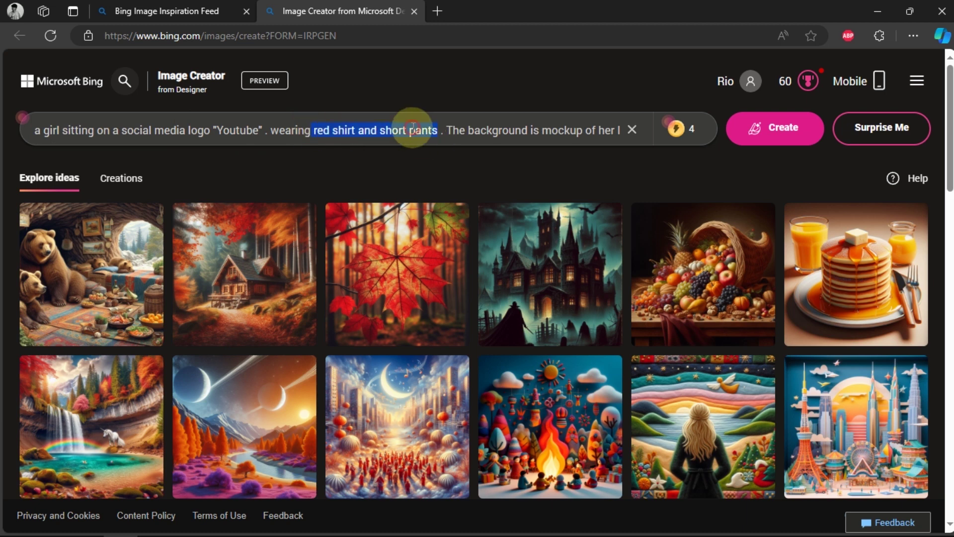
click(445, 131)
key(shift+End)
key(End)
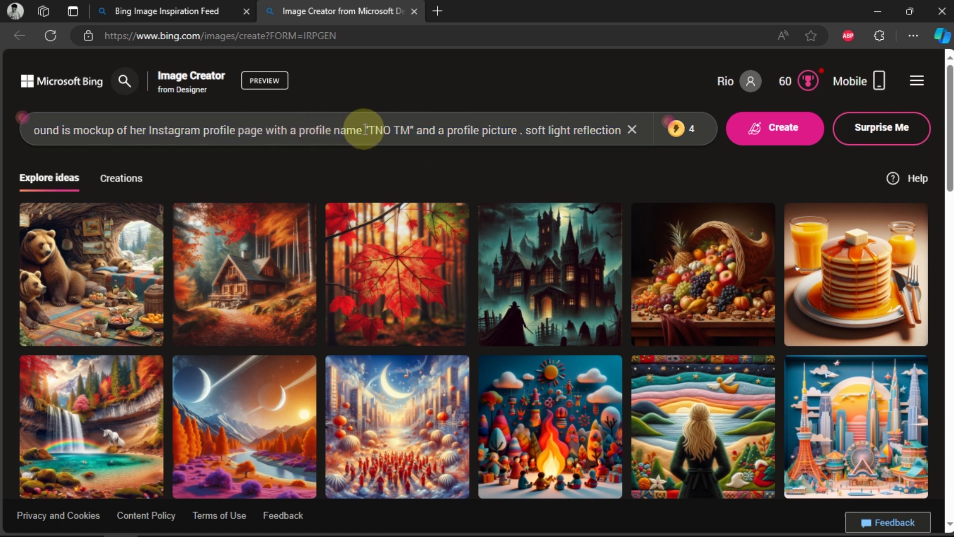
drag(367, 130, 409, 130)
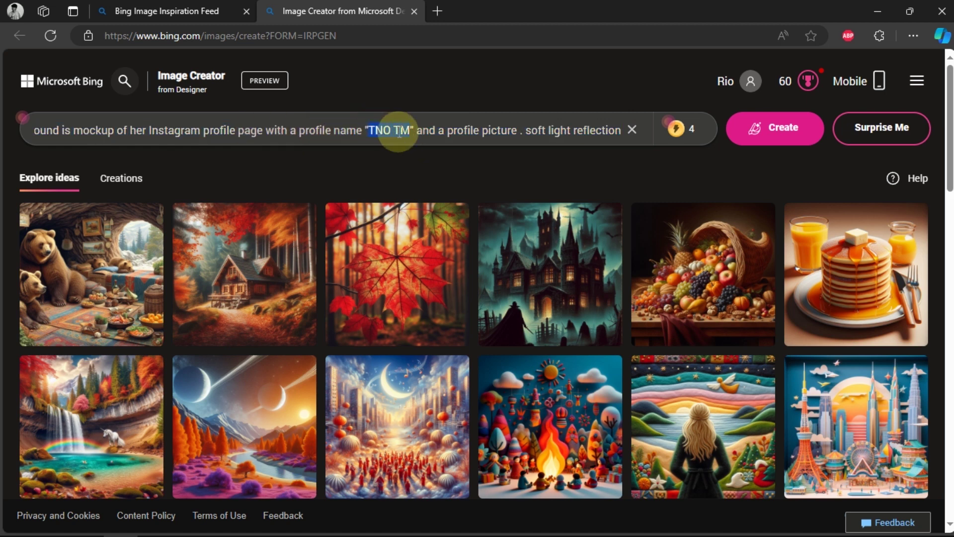
click(435, 130)
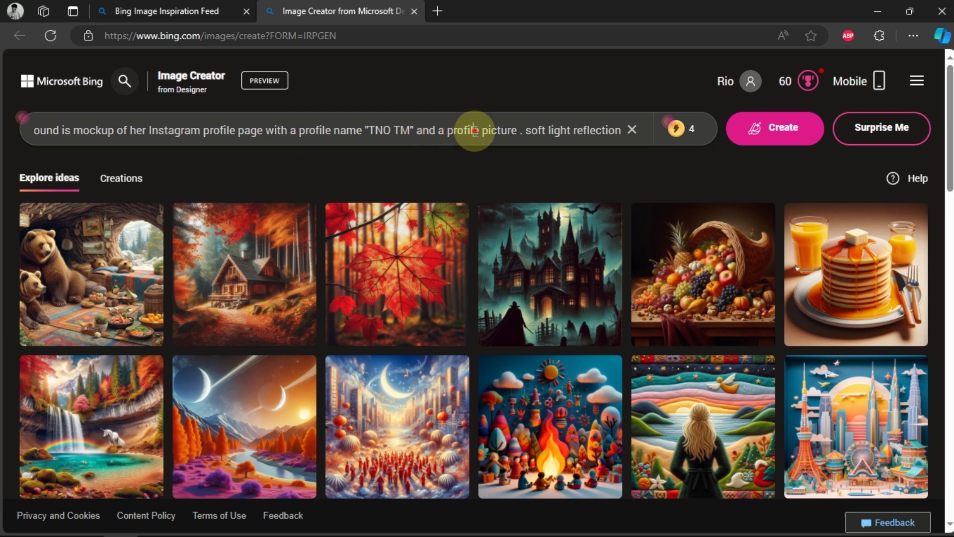
drag(473, 131, 601, 130)
click(592, 130)
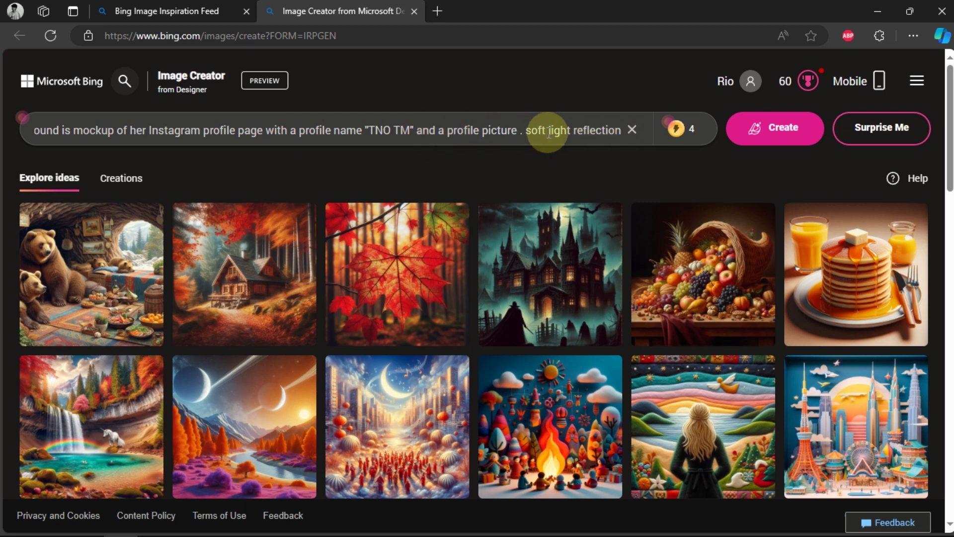
Generate images, then append '. 3D design' to the prompt and generate again
click(784, 134)
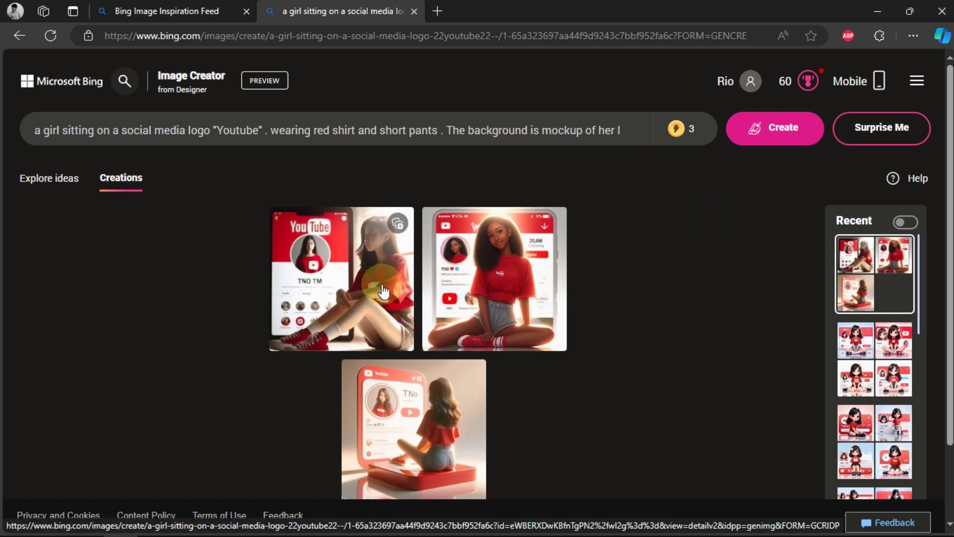
click(489, 128)
key(End)
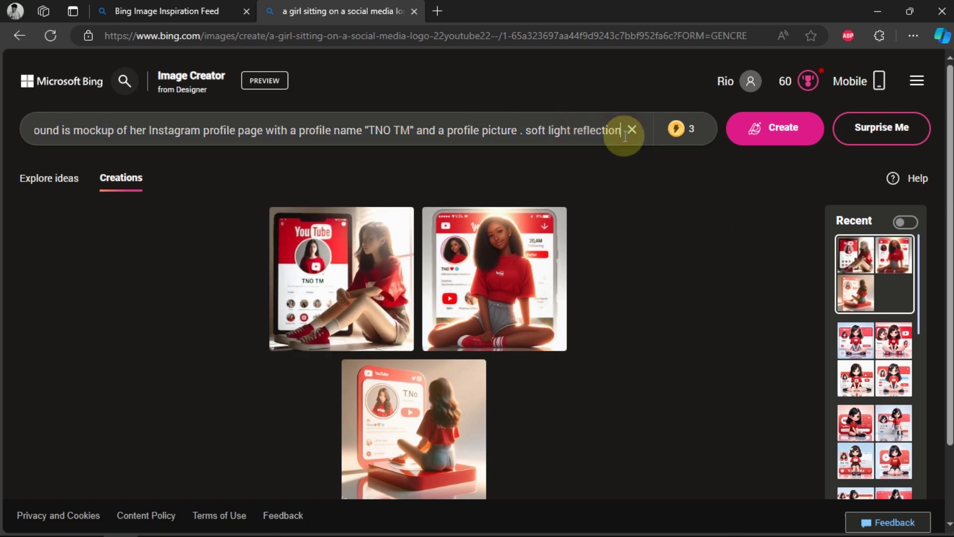
text(. 3d)
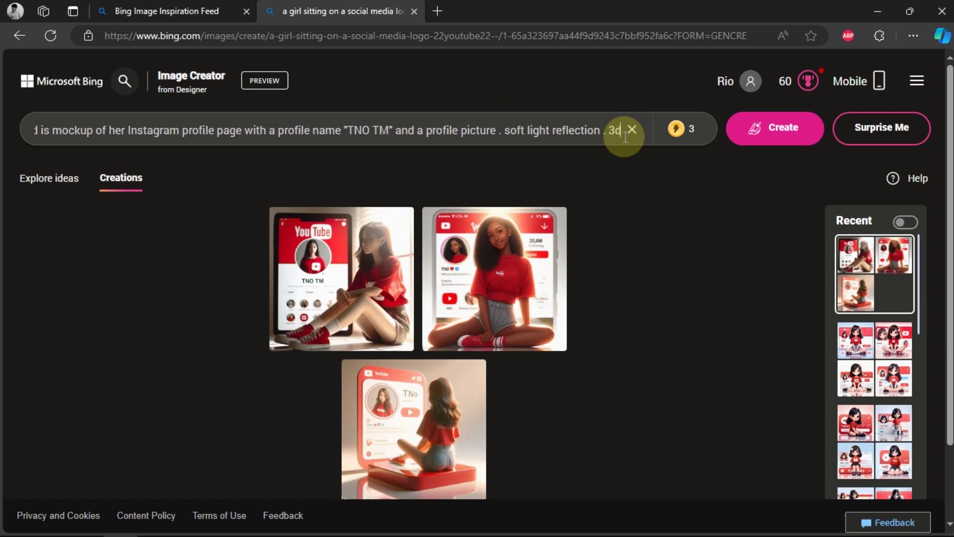
key(BackSpace)
text(D desain)
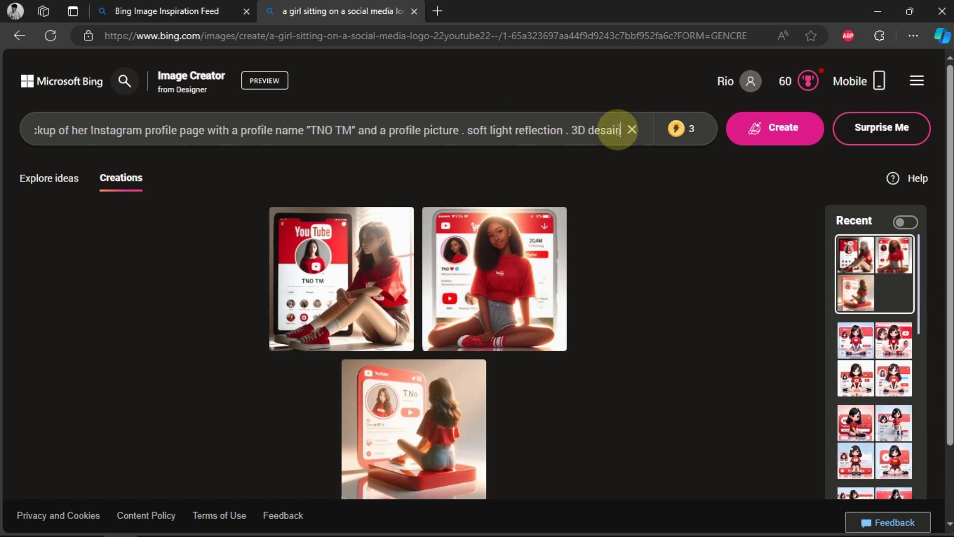
key(BackSpace)
key(BackSpace)
key(BackSpace)
text(ign)
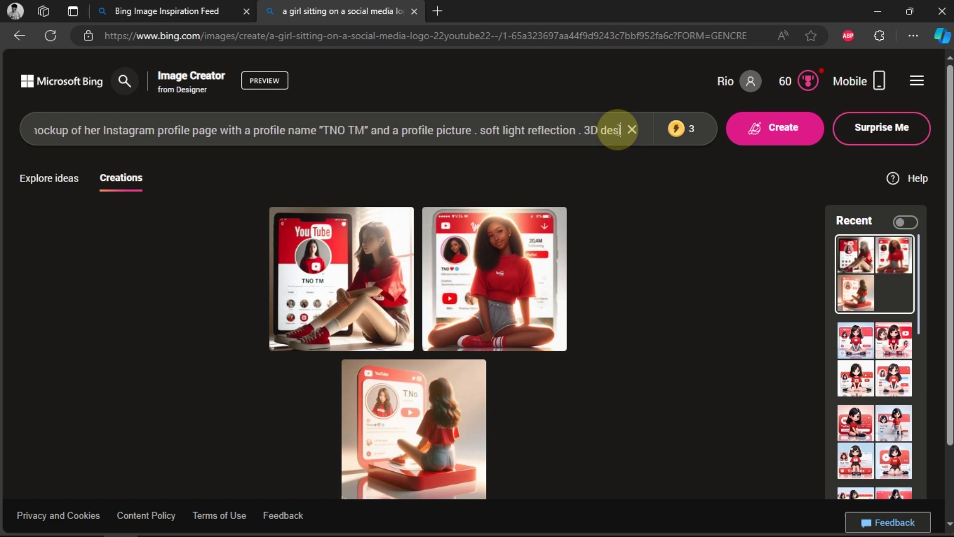
click(754, 131)
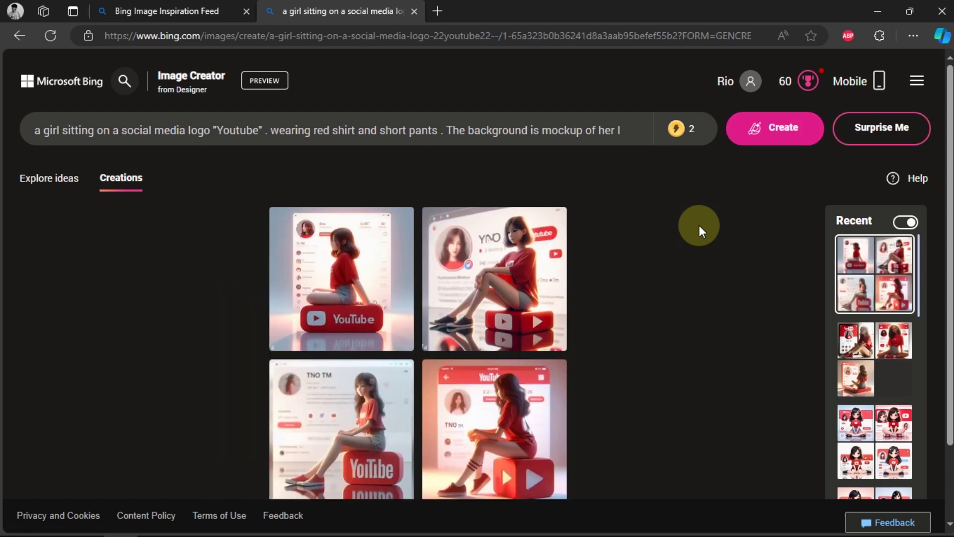
Review the cute girl results and prompt, then bring up options for the bottom-right image
scroll(699, 225, down, 2)
scroll(699, 226, up, 2)
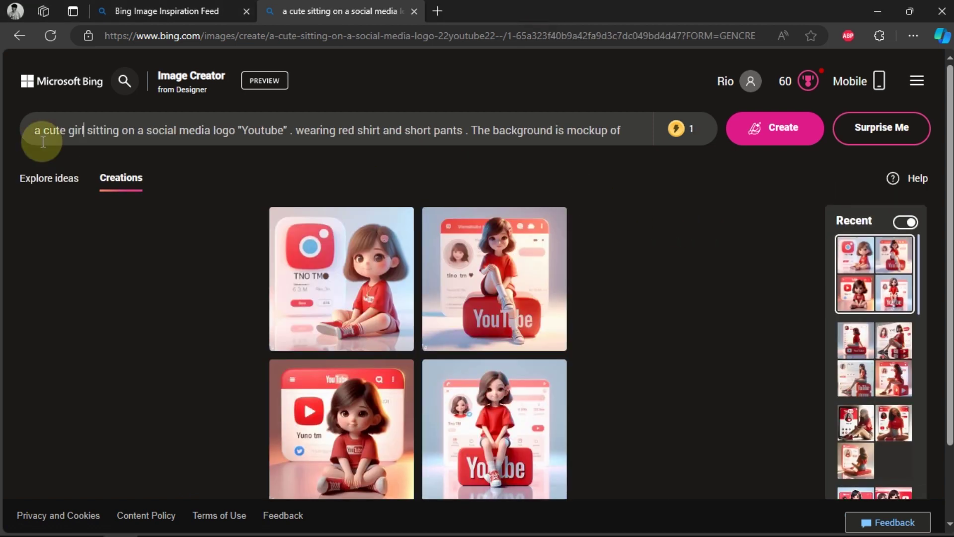
drag(42, 141, 120, 130)
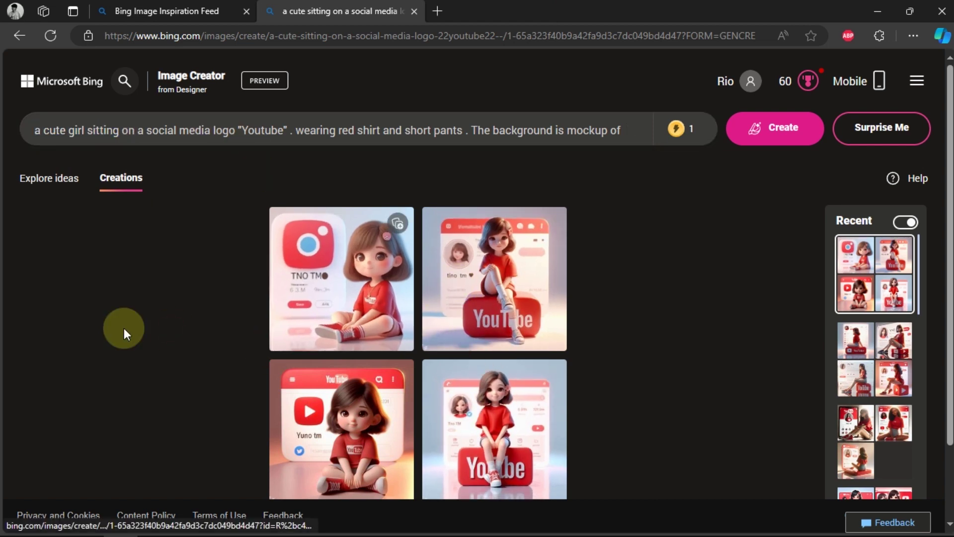
scroll(129, 321, down, 1)
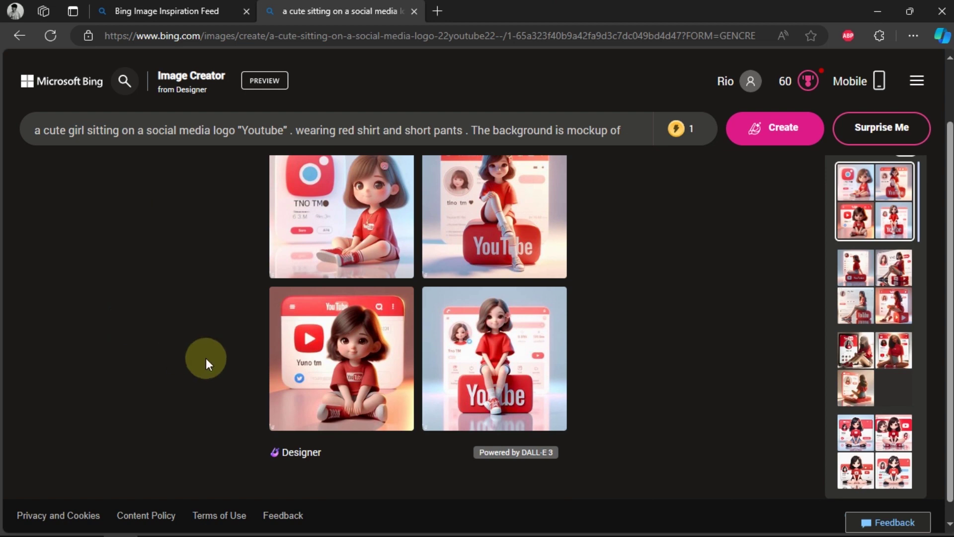
right_click(479, 348)
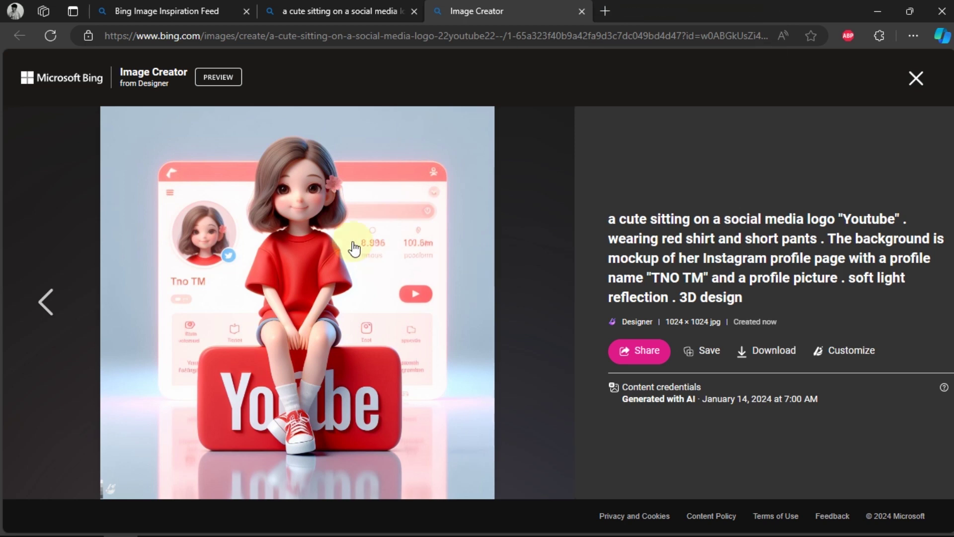
Download the chosen girl image as a jpg and start a new browser tab
click(765, 351)
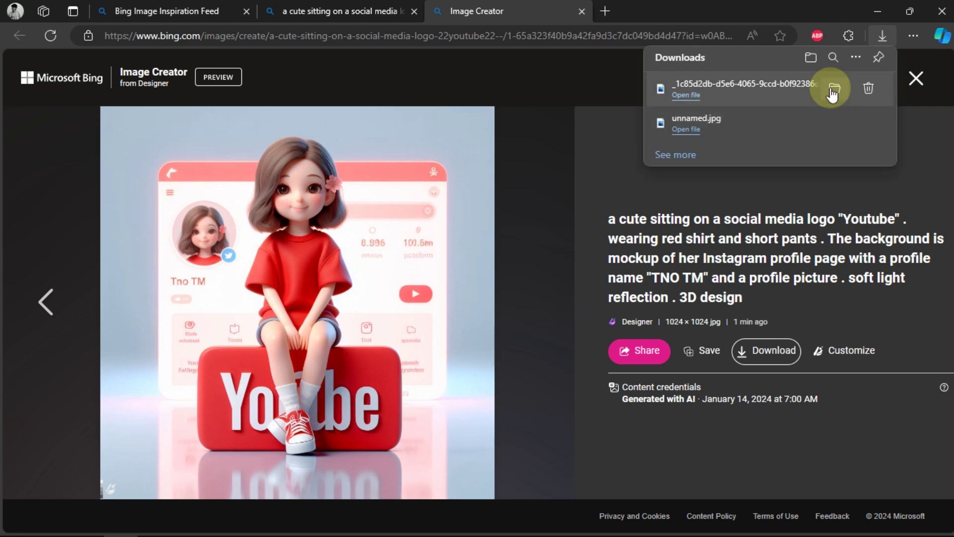
click(606, 11)
Search Google for 'remaker ai' and go to Remaker's face swap tool
text(remaker)
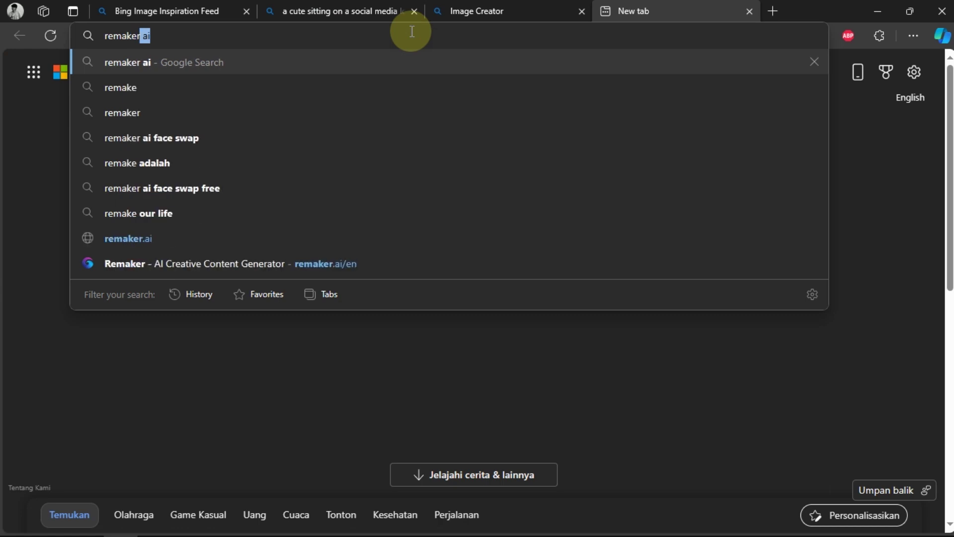
text( ai)
key(Return)
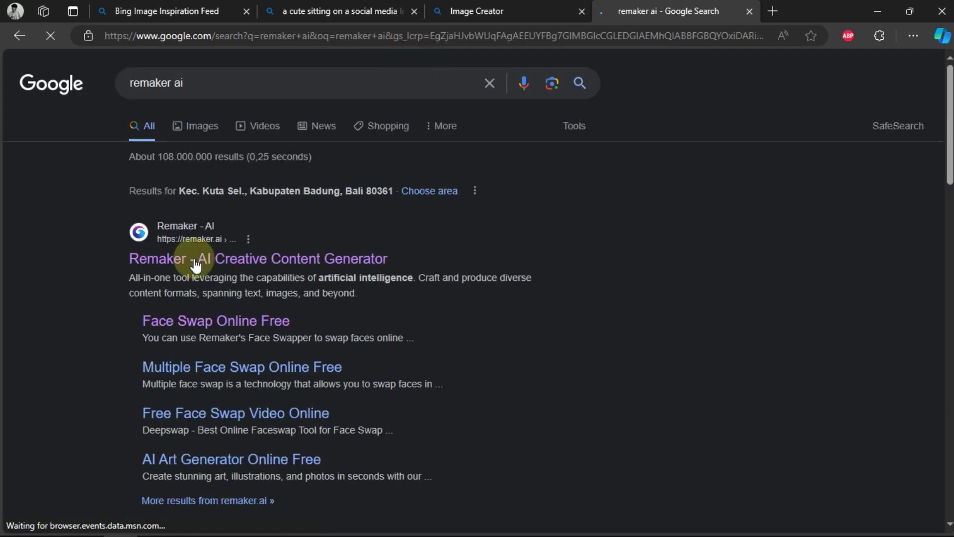
click(195, 266)
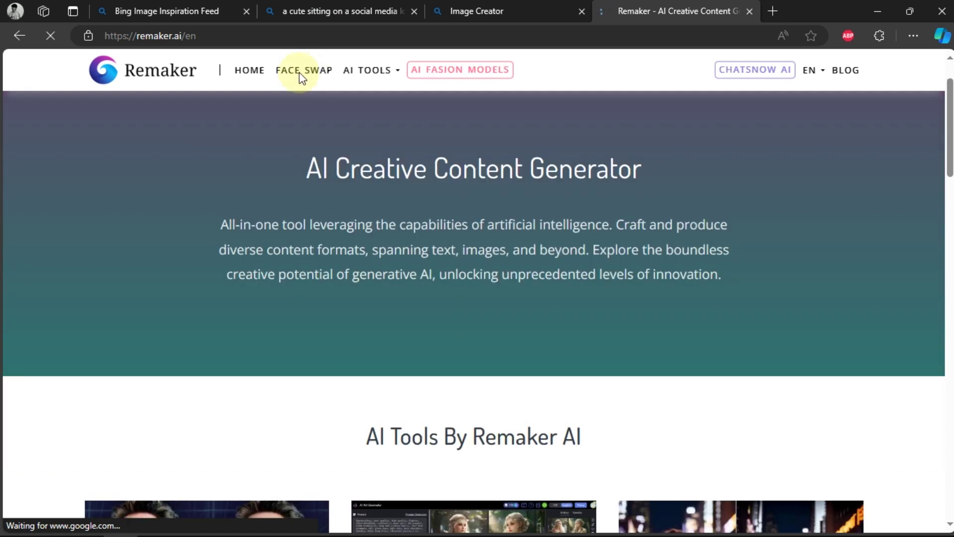
click(300, 73)
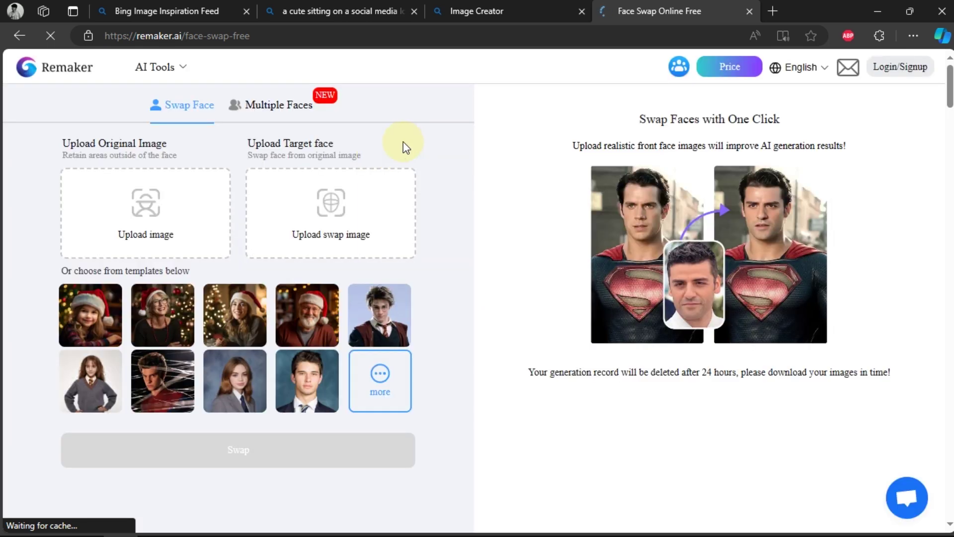
Upload the downloaded girl image as original and a portrait photo as target face, then swap
click(157, 211)
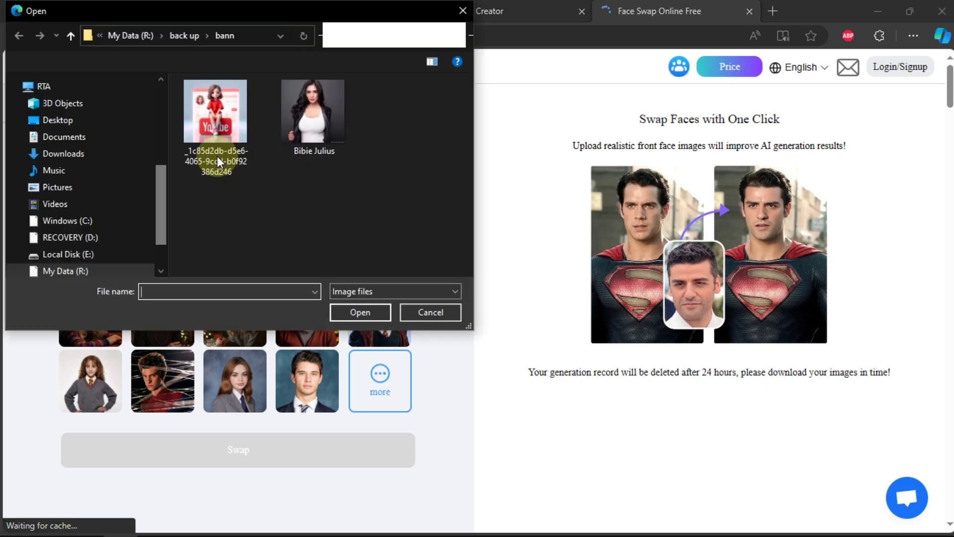
click(227, 156)
click(347, 308)
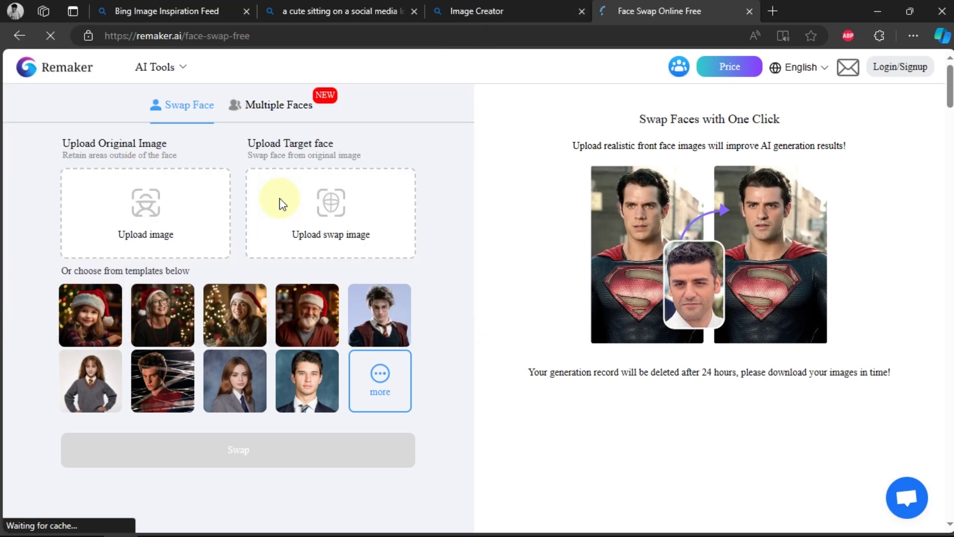
click(335, 215)
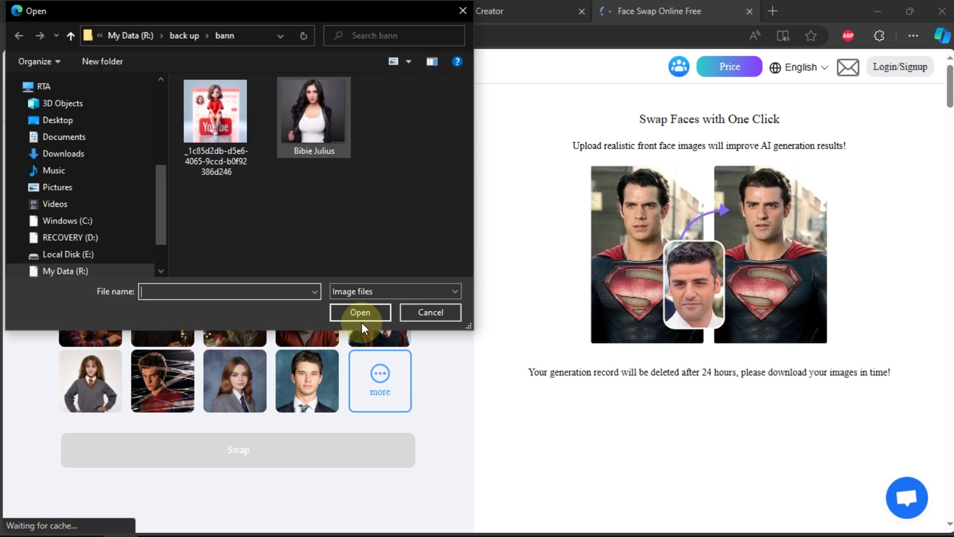
click(362, 312)
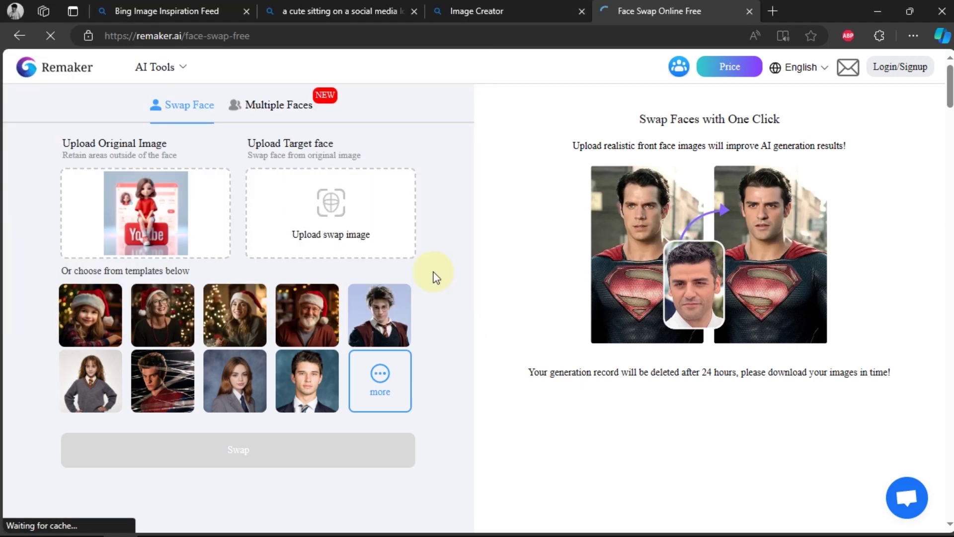
click(256, 450)
click(626, 445)
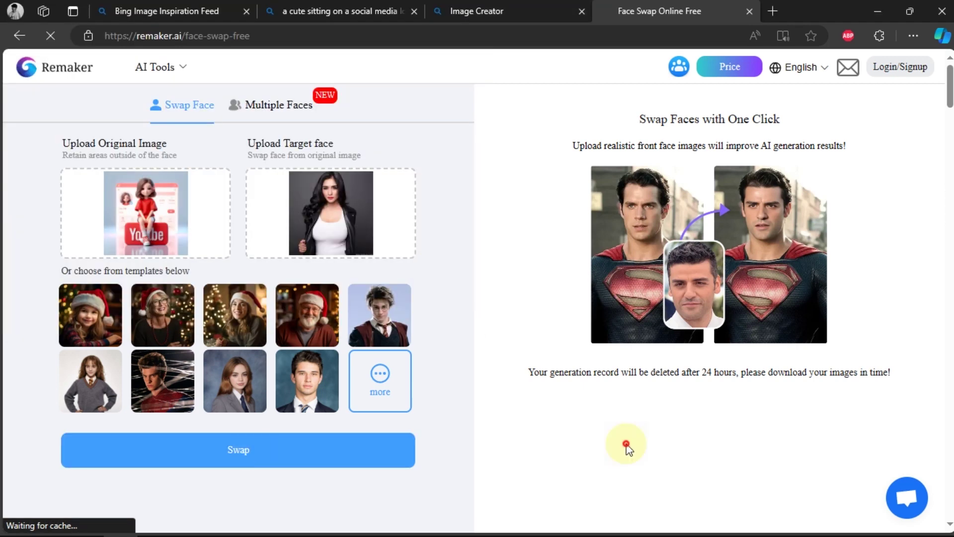